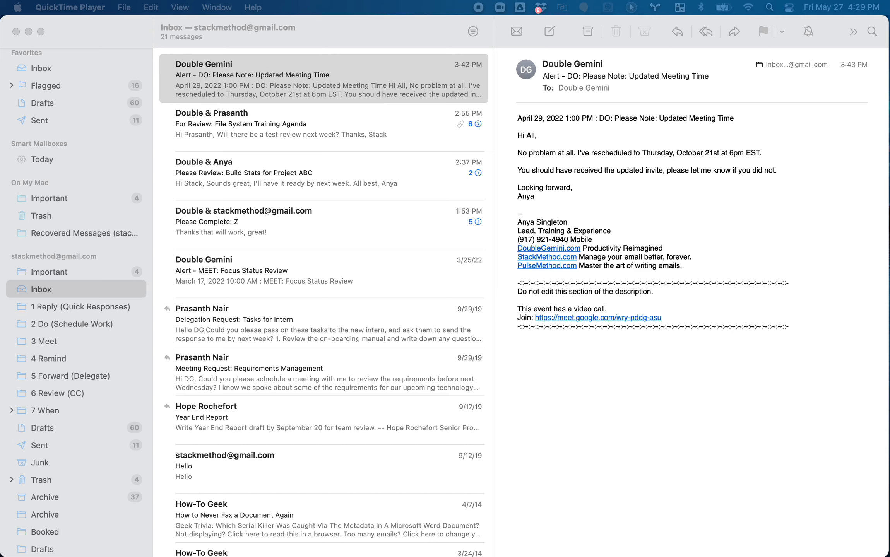
- File the "Alert - DO: Please Note: Updated Meeting Time" message into 2 Do (Schedule Work) and open that folder
click(307, 77)
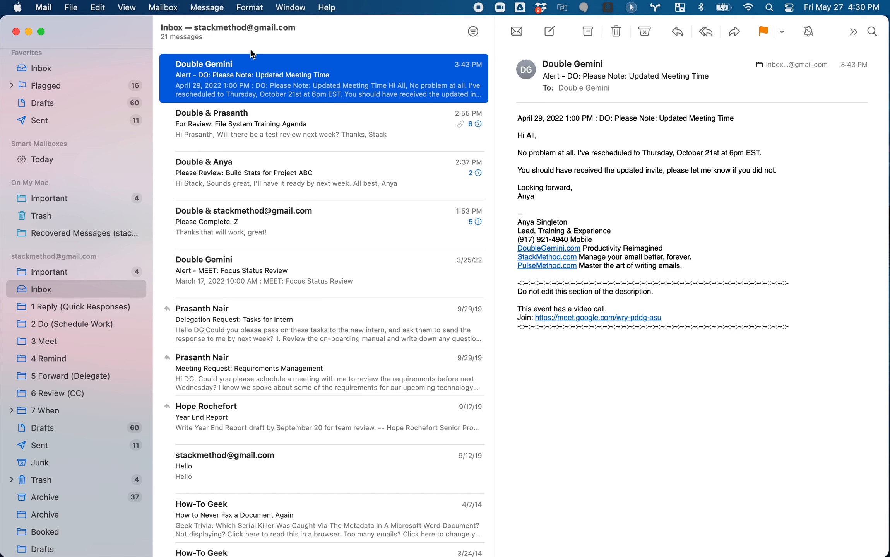
click(210, 8)
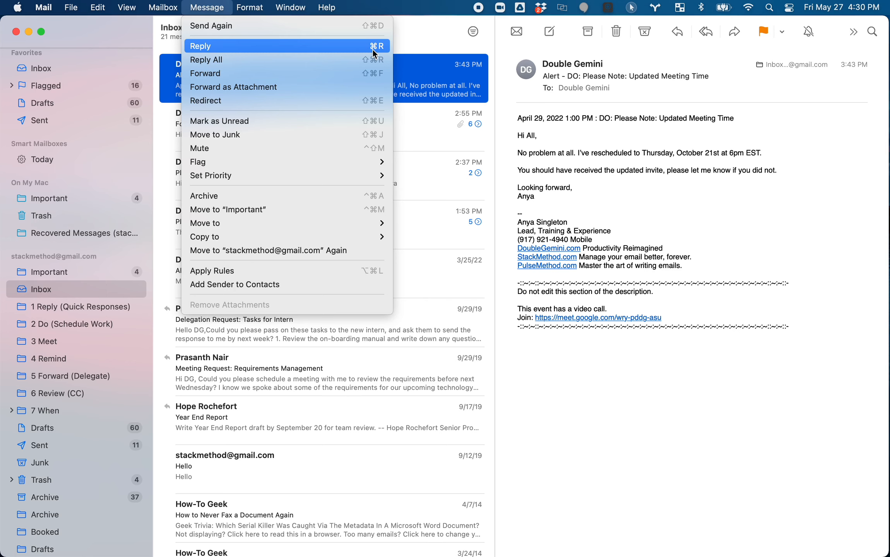
mouse_move(378, 232)
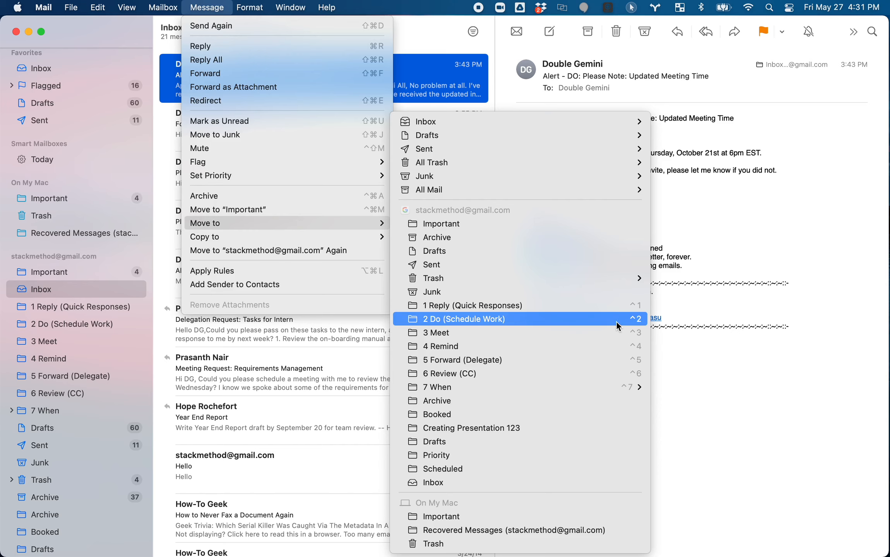
click(593, 14)
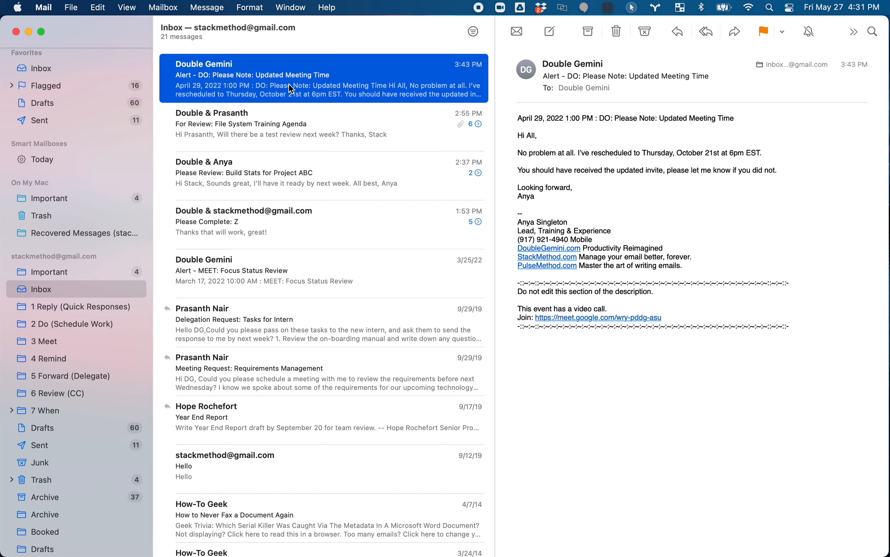
key(ctrl+2)
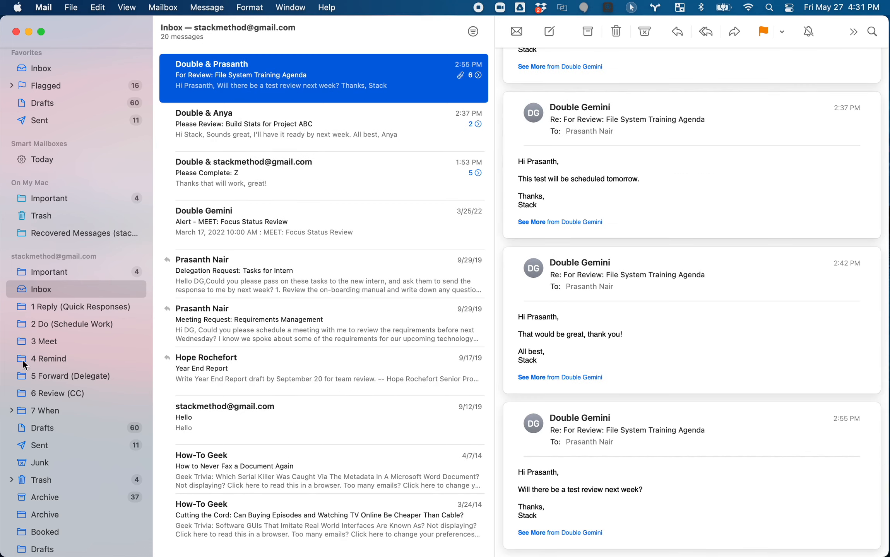
click(77, 329)
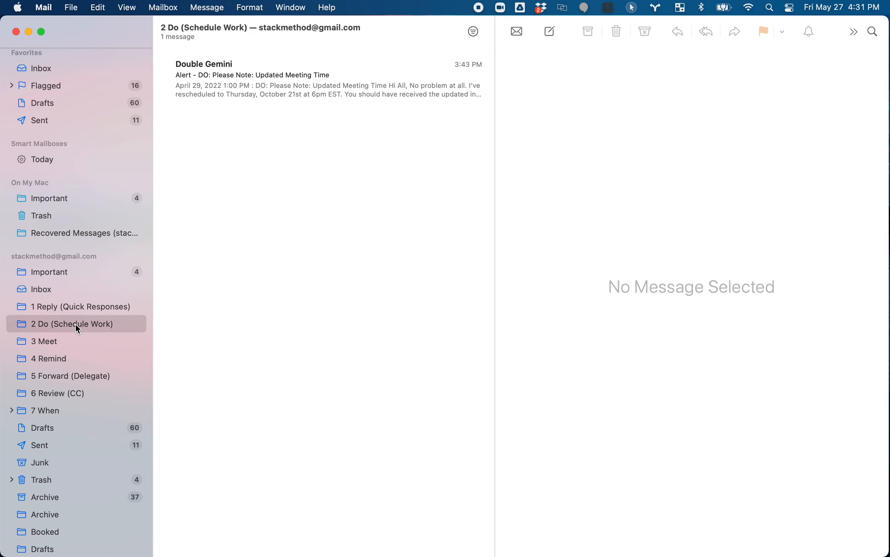
- Sort all remaining inbox messages into folders, filing "Focus Status Review", "Tasks for Intern" and "Hello" under 1 Reply (Quick Responses)
click(44, 292)
click(262, 91)
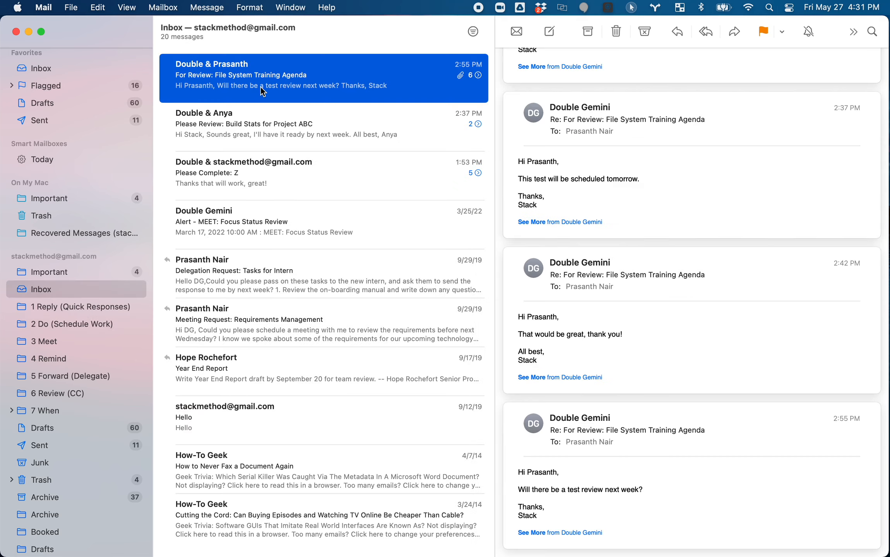
key(ctrl+super+a)
key(ctrl+super+a)
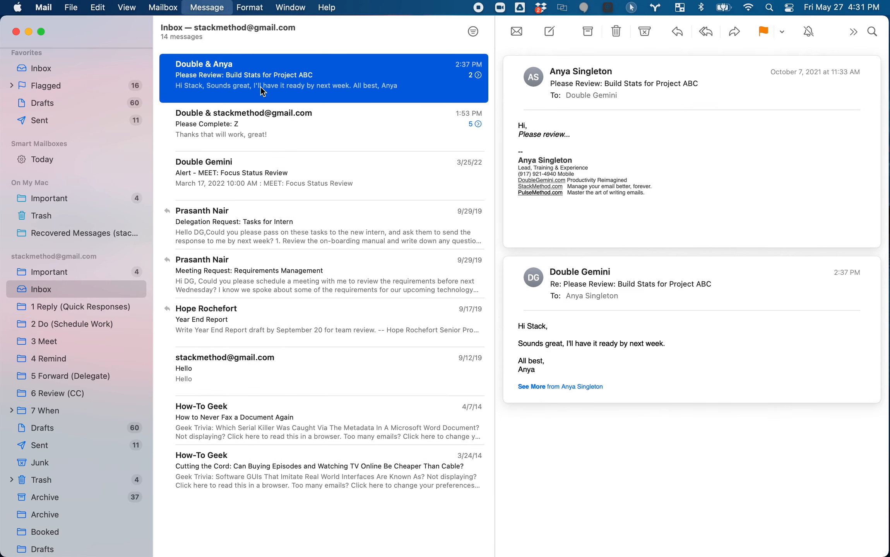
key(ctrl+super+a)
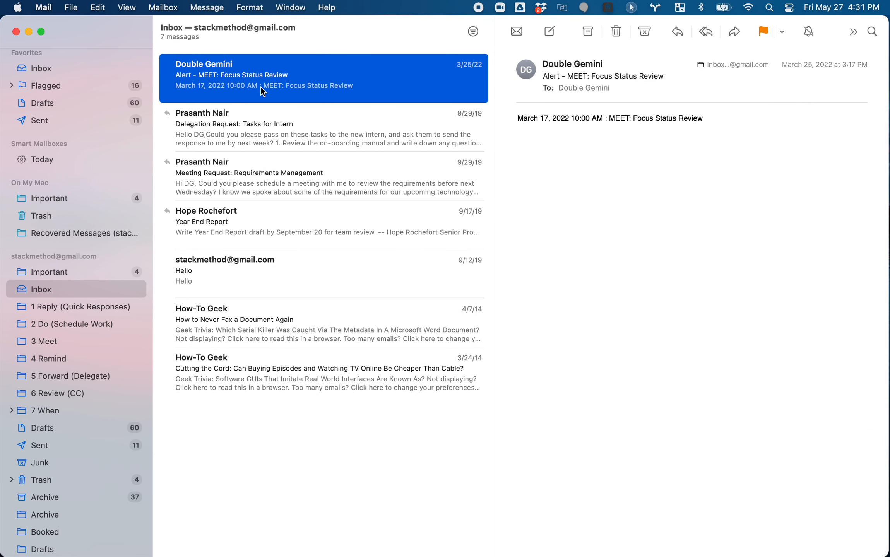
key(ctrl+super+a)
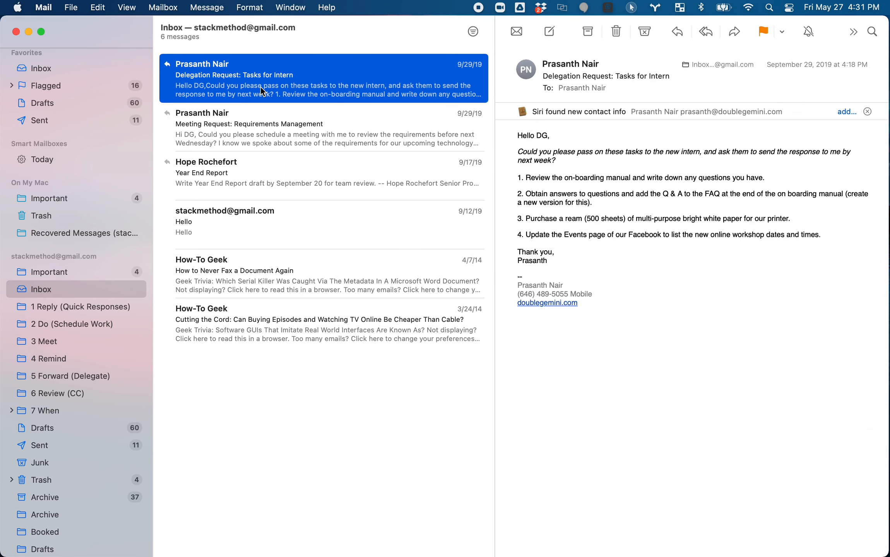
key(ctrl+super+a)
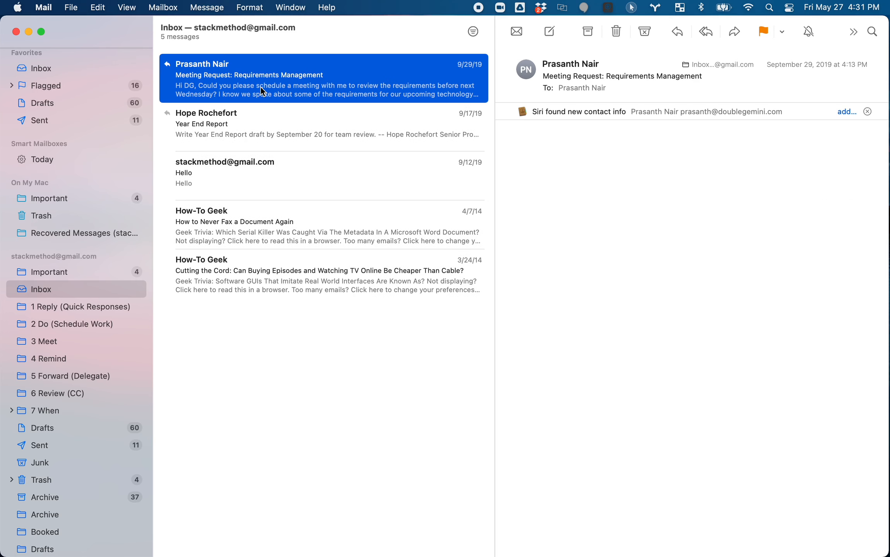
key(ctrl+super+a)
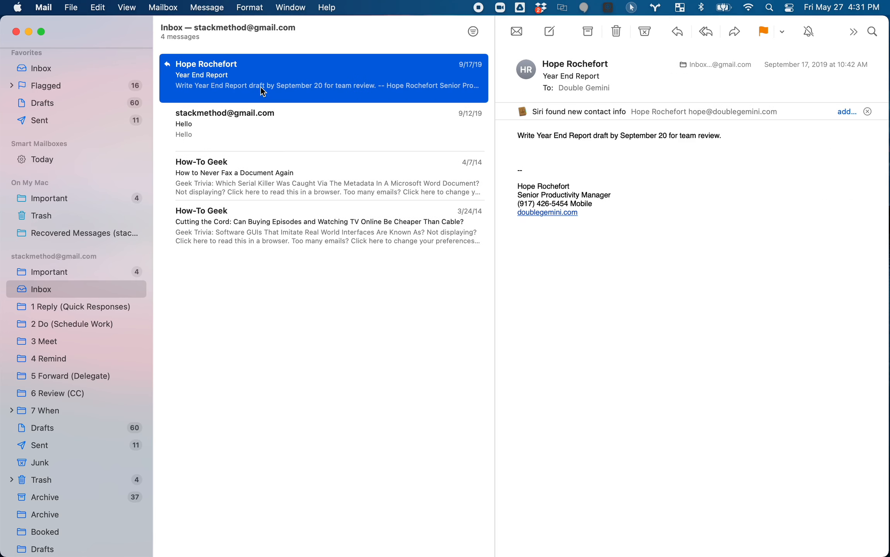
key(ctrl+super+a)
key(ctrl+super+a)
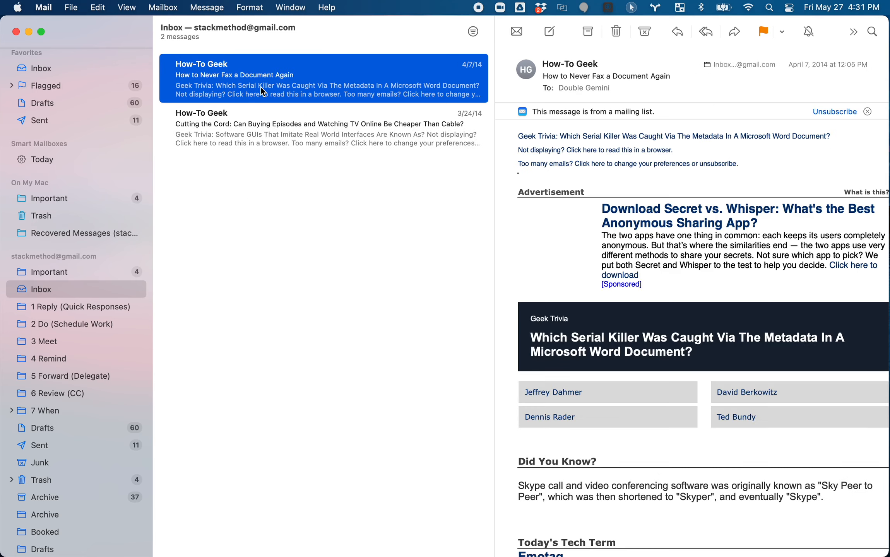
key(ctrl+super+a)
key(ctrl+super+a)
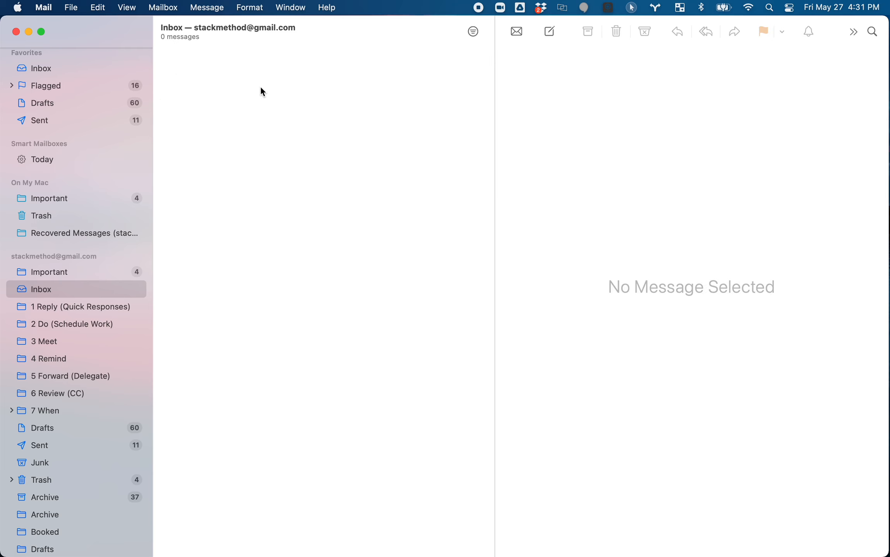
- Open all three messages of the 1 Reply (Quick Responses) folder at once in separate windows
click(49, 308)
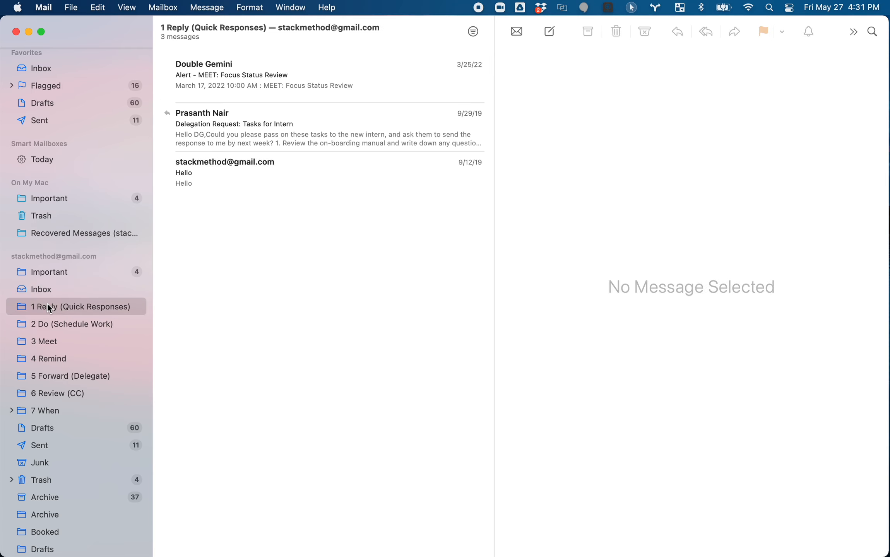
click(42, 290)
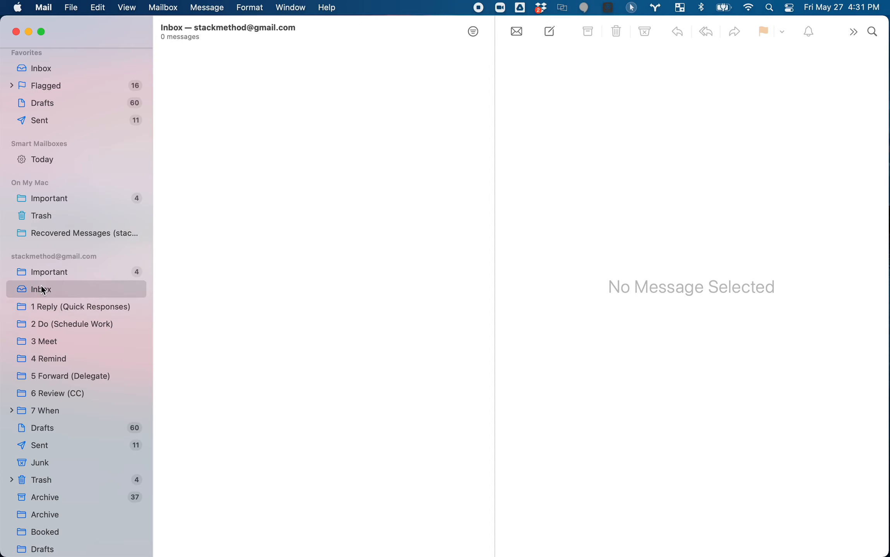
click(46, 309)
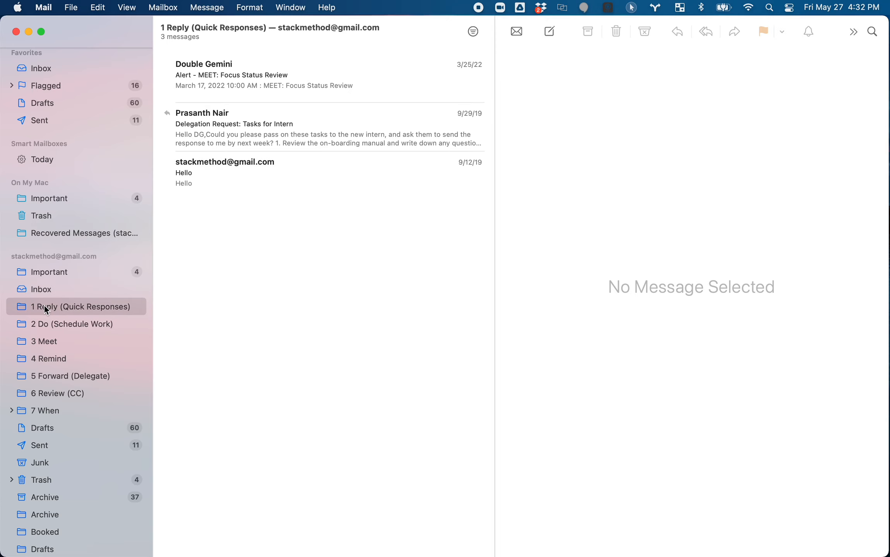
click(231, 80)
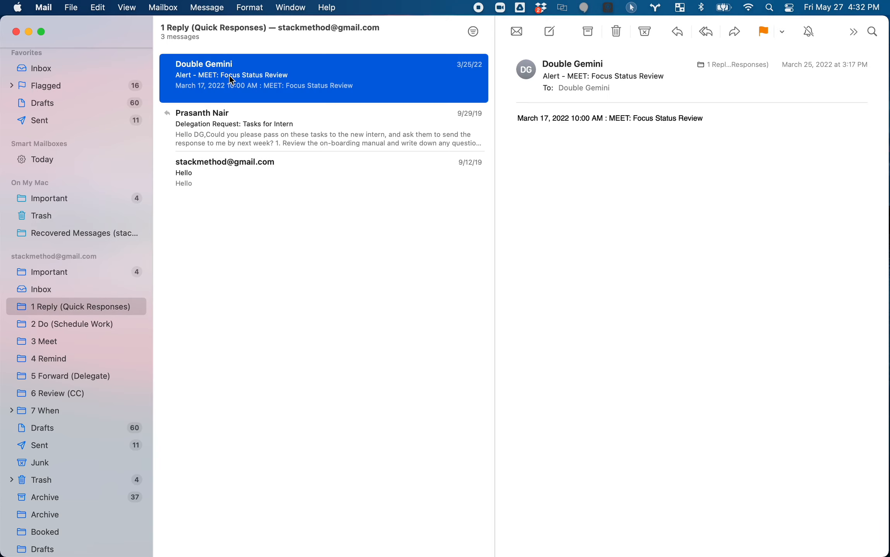
key(shift+Down)
key(shift+Down)
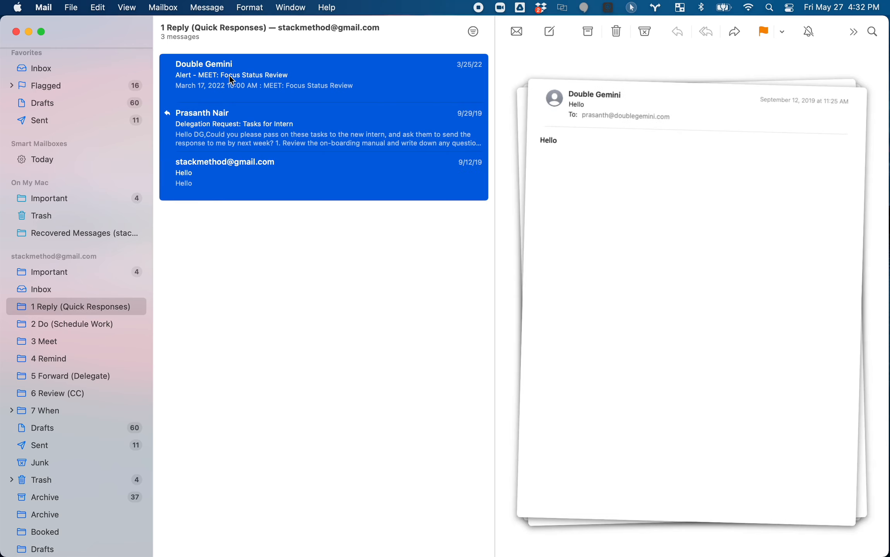
right_click(229, 76)
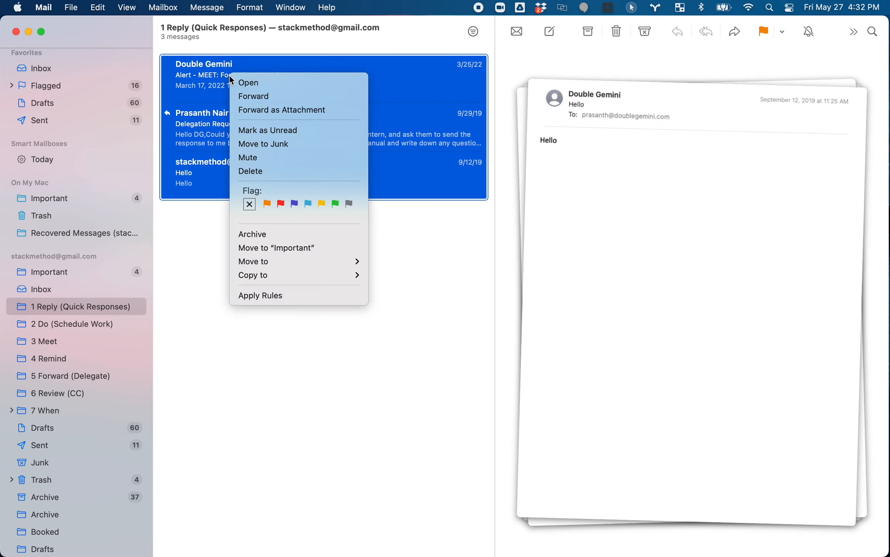
click(256, 84)
double_click(256, 84)
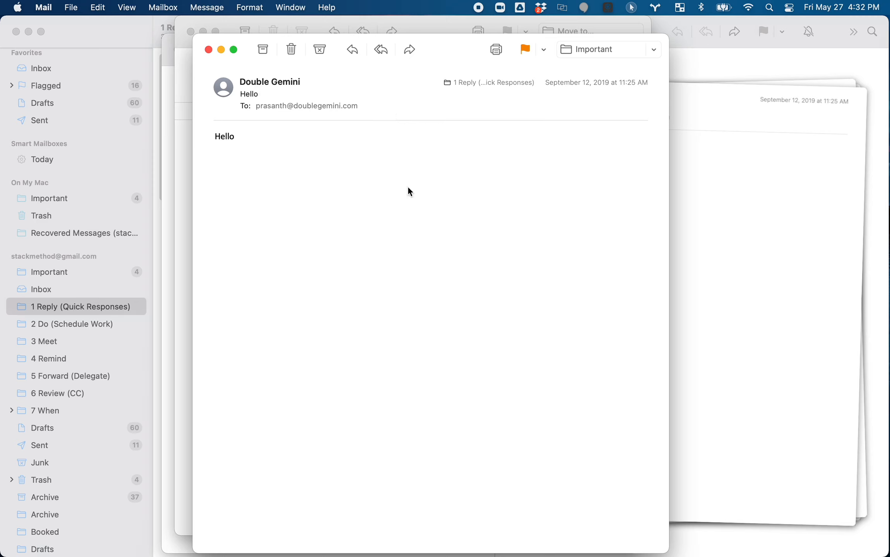
- Reply to the "Hello" message with "Hi, How are you? See you soon," and the sender's name, and send it
key(super+r)
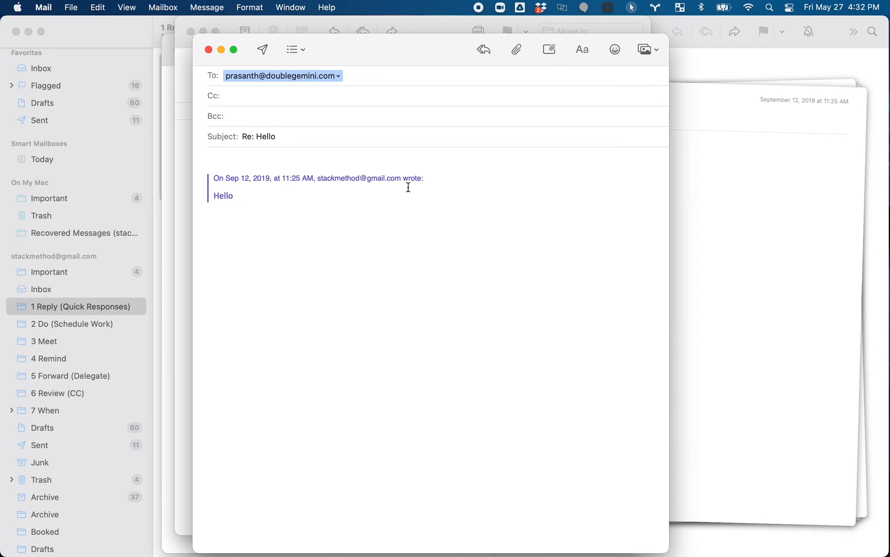
text(Hi,)
key(Return)
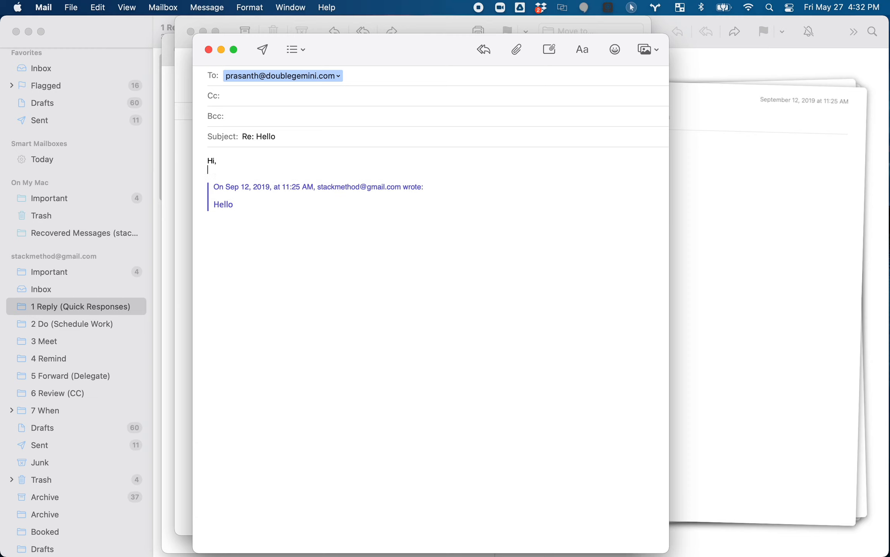
text(How are you?)
key(Return)
key(Return)
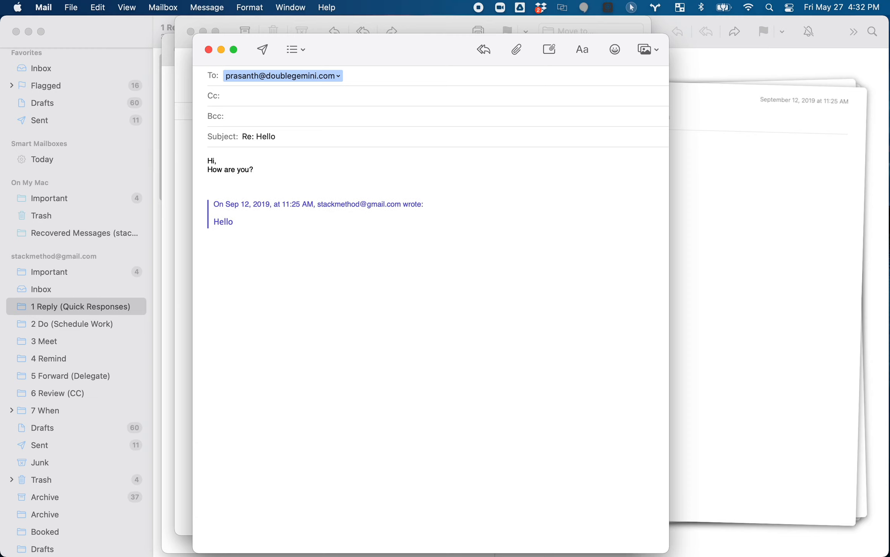
text(See you soon,)
key(Return)
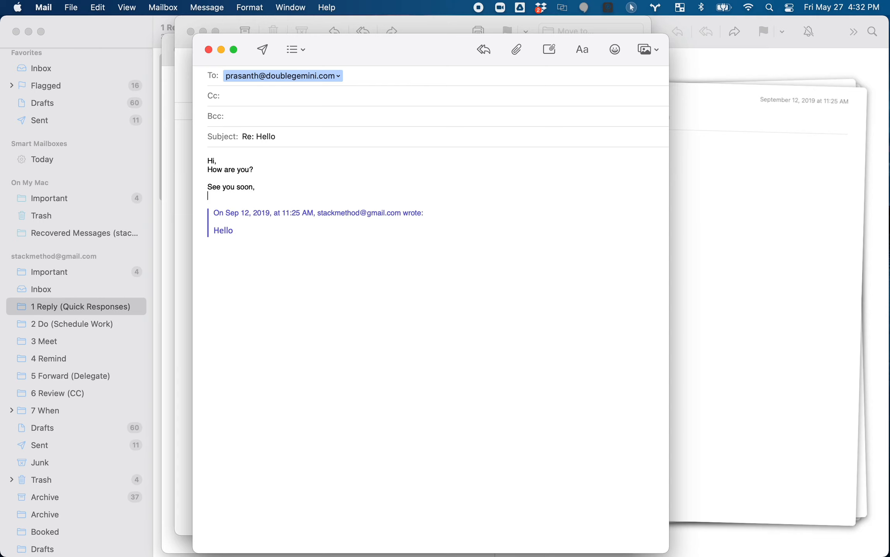
text(Stack)
click(354, 81)
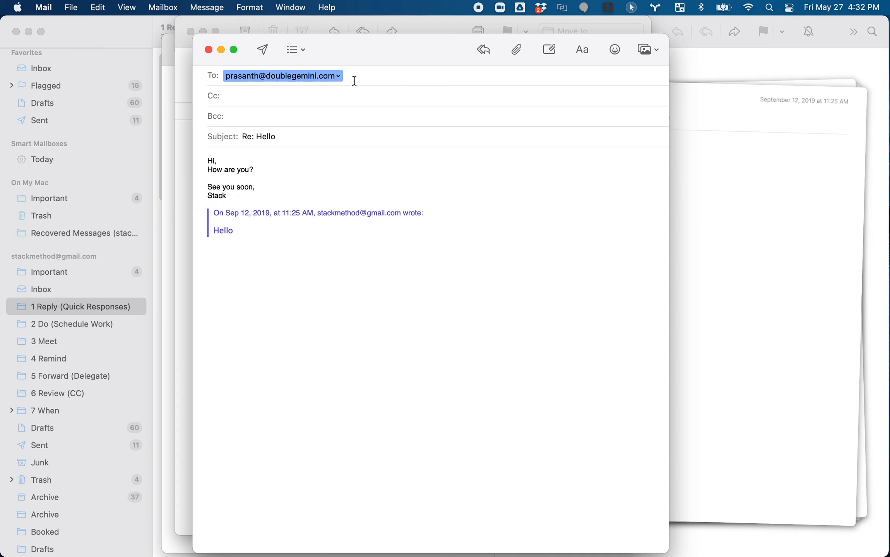
click(263, 48)
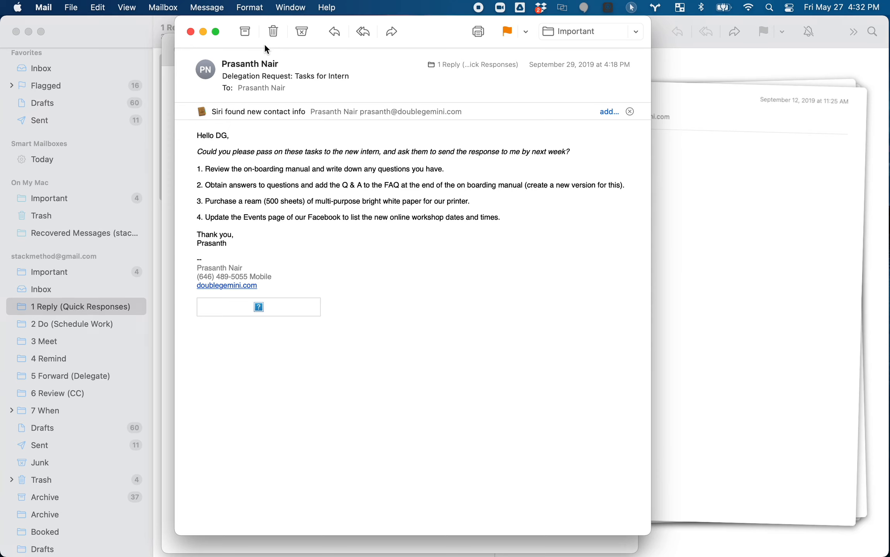
- Start a reply to the "Delegation Request: Tasks for Intern" message with "Hi" and the recipient's first name
mouse_move(336, 67)
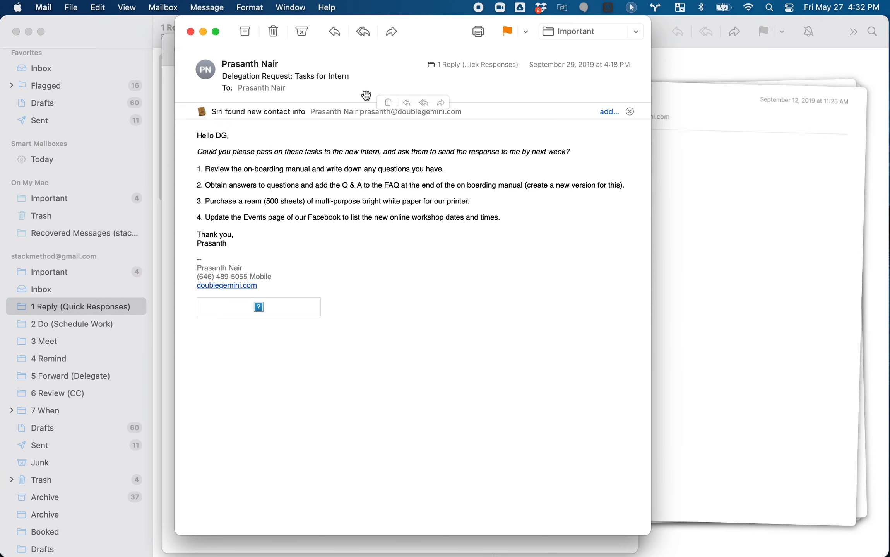
key(super+r)
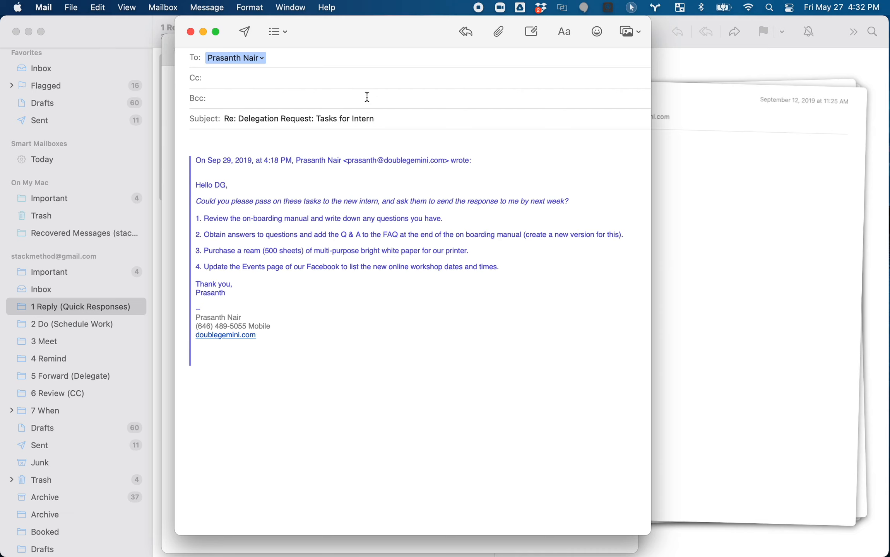
text(Hi Pras)
key(BackSpace)
key(BackSpace)
key(BackSpace)
key(BackSpace)
text(Pr)
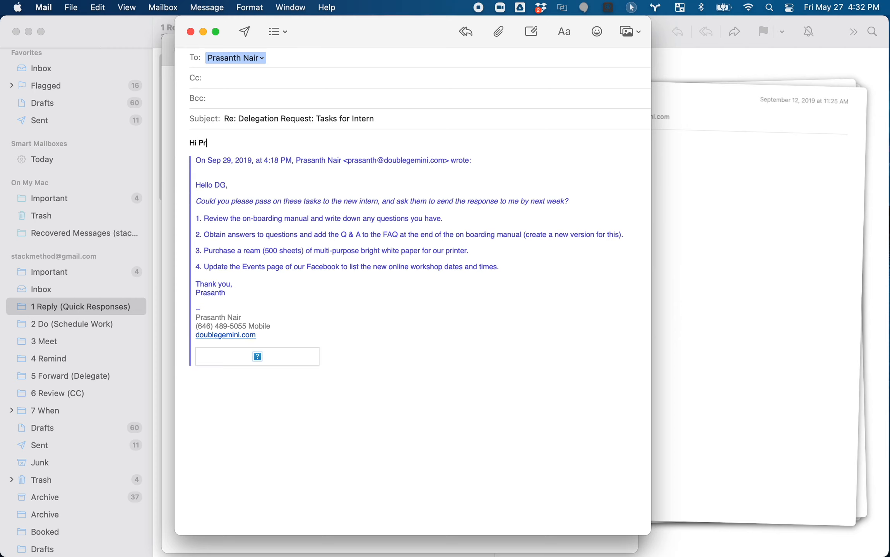
text(asanth,)
key(Return)
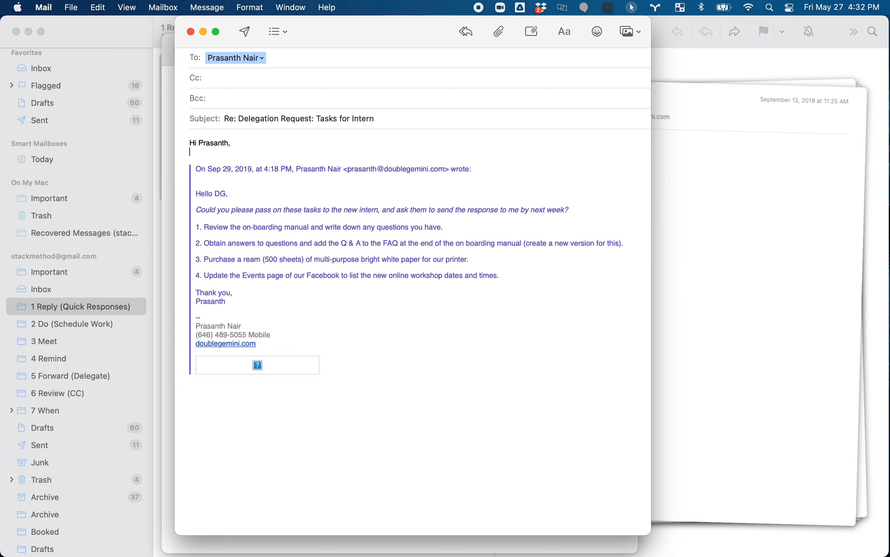
- Write "Can you please send this to me next week as a reminder?" in the reply, closing with "All best," and the sender's name
text(Cab)
key(BackSpace)
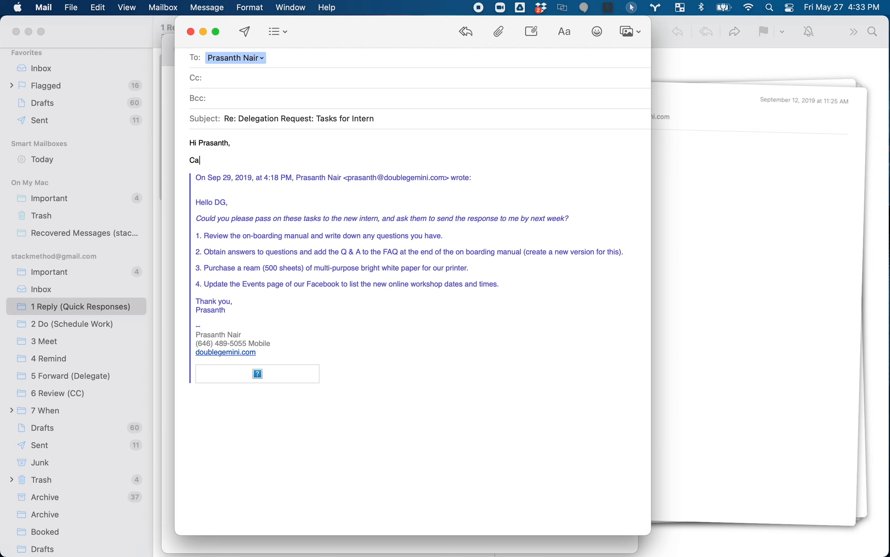
text(n you please send this to me next)
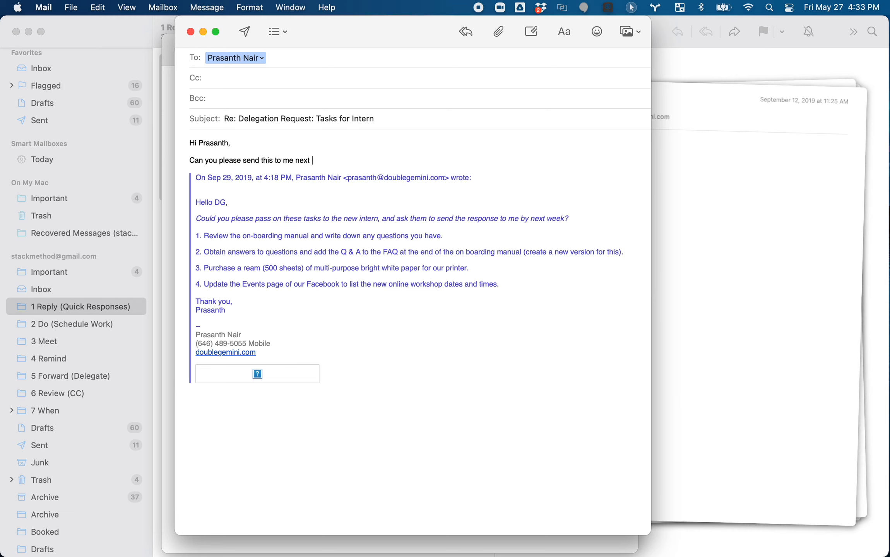
text(week as a reminder?)
key(Return)
text(All be)
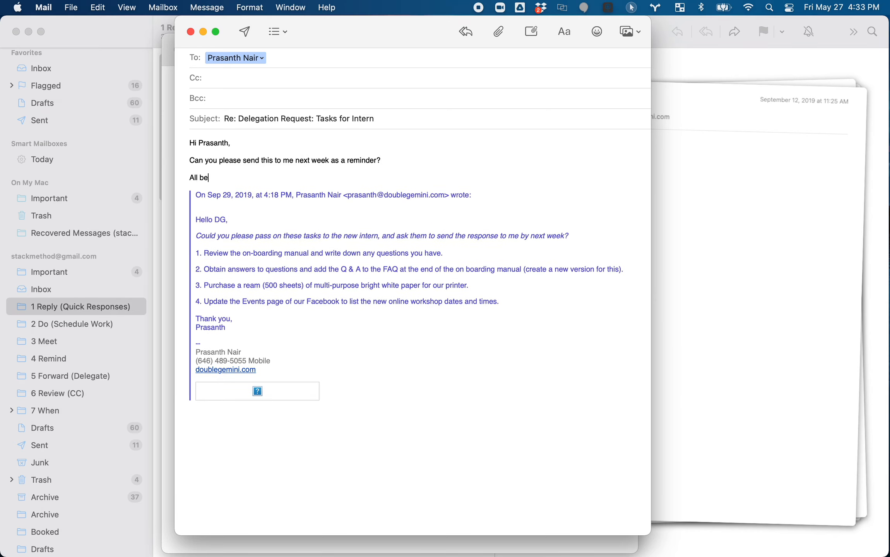
text(st,)
key(Return)
text(Stack)
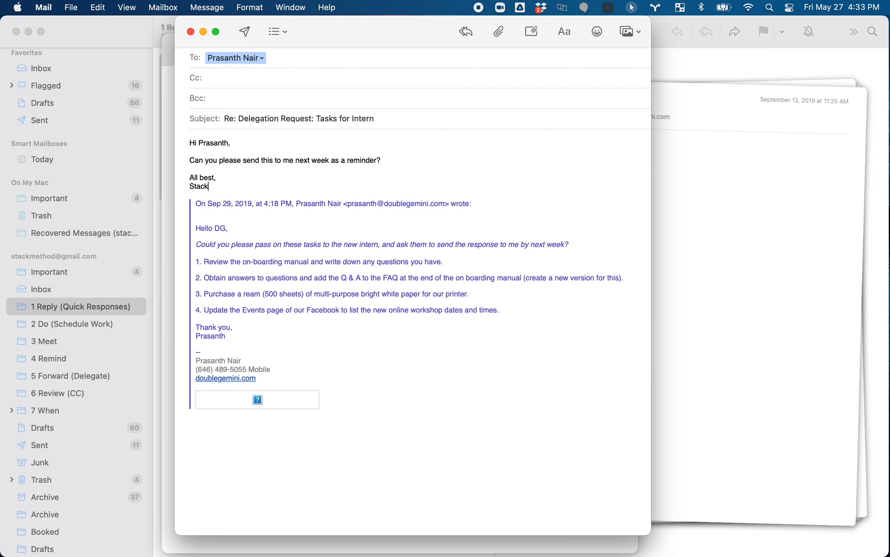
- Send the delegation reply, and start a reply to the "Alert - MEET: Focus Status Review" message with the greeting "Hi Double,"
click(245, 31)
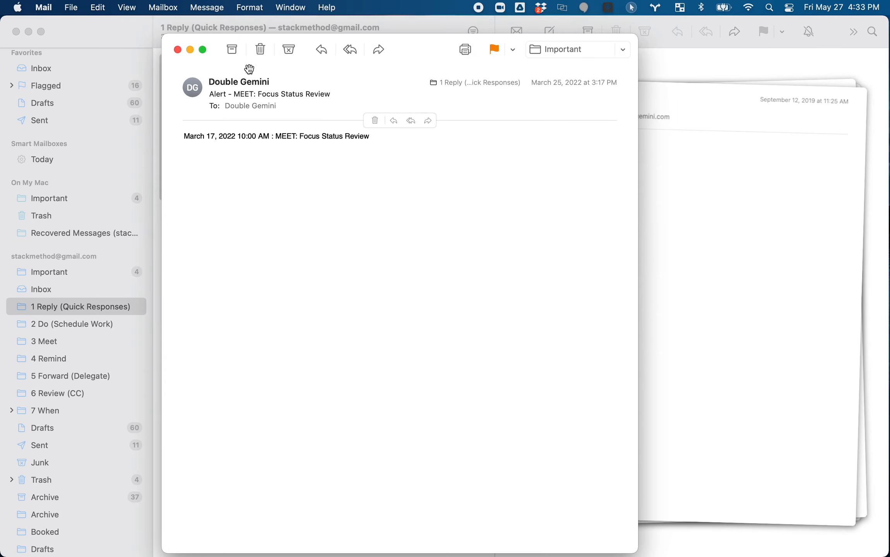
click(322, 50)
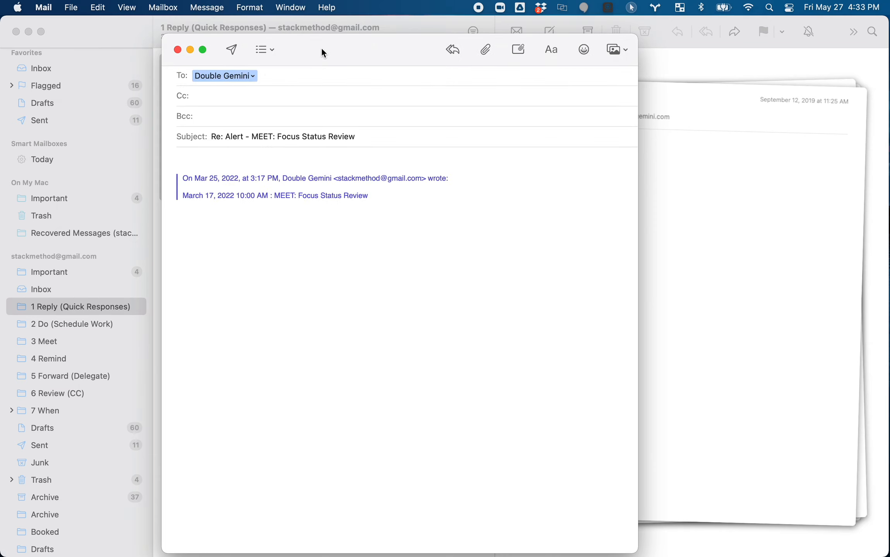
text(H)
key(BackSpace)
key(BackSpace)
text(i Double,)
key(Return)
key(Return)
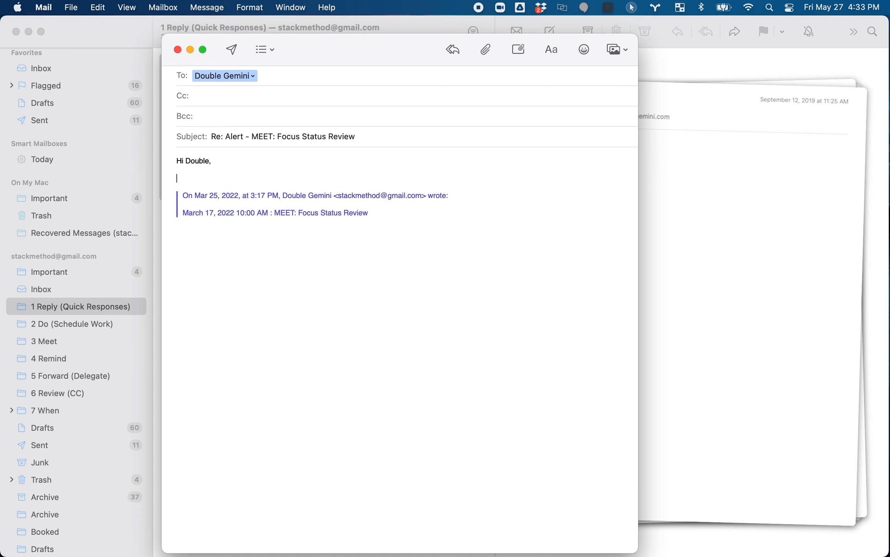
- Write "I'd love to review this with the team next week.", close with "All my best," and the sender's name, and send the reply
text(I'd love to review this with the)
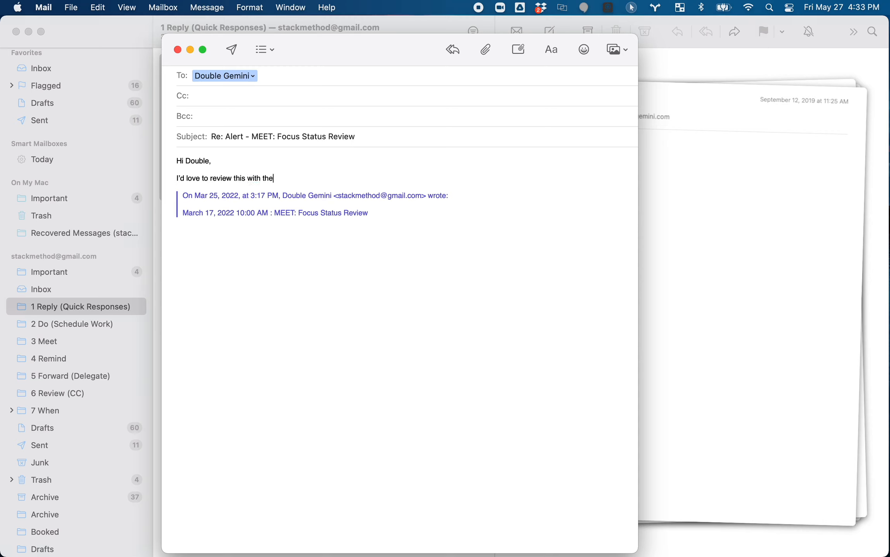
text( team next week.)
key(Return)
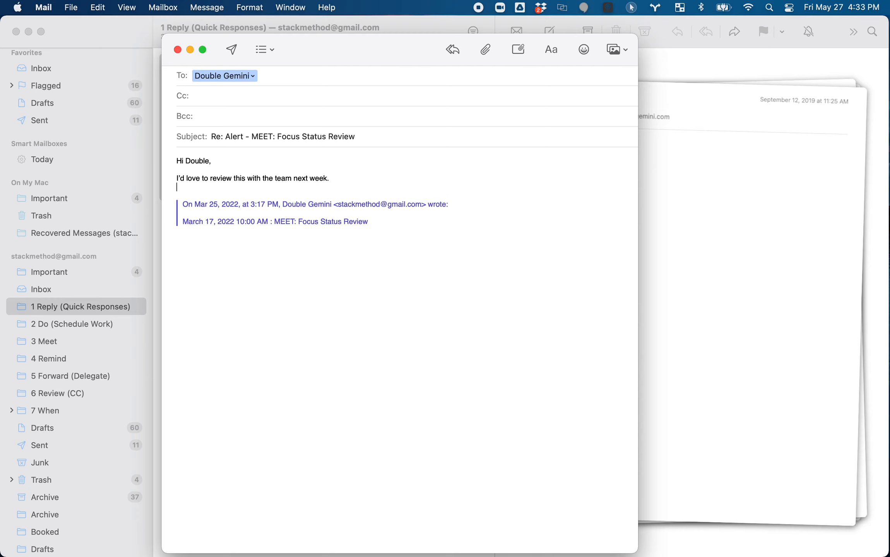
key(Return)
text(All my best,)
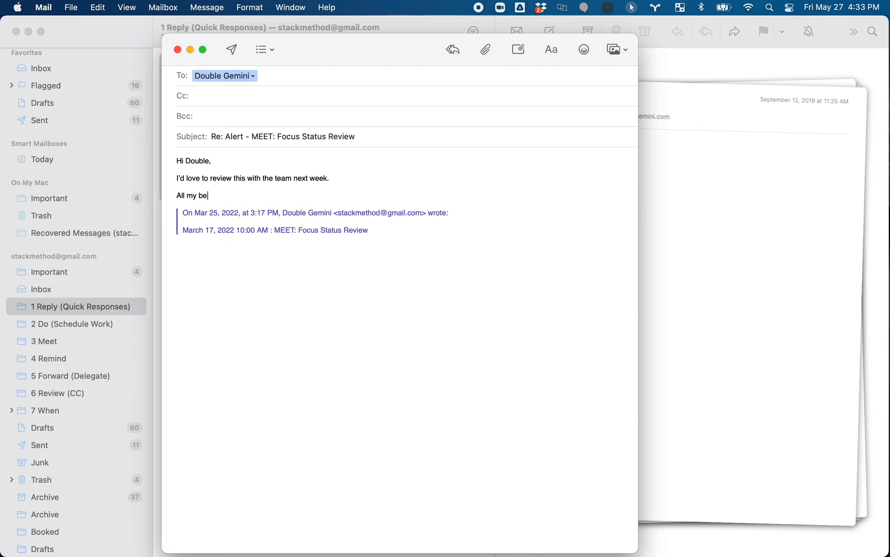
key(Return)
text(Stack)
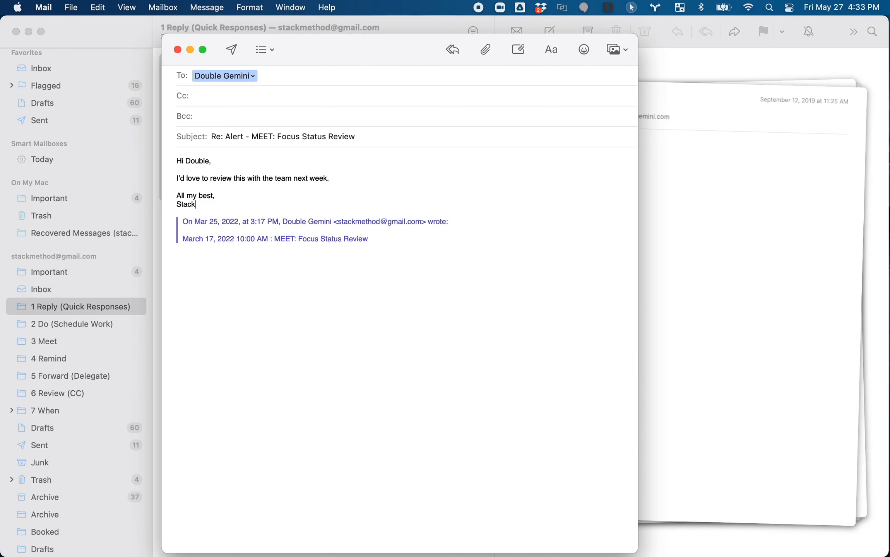
click(232, 49)
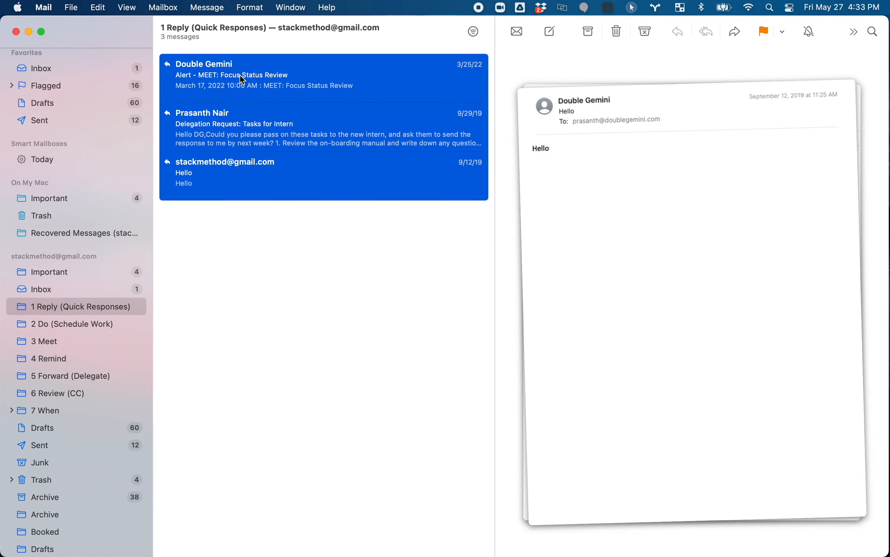
- Move the three answered messages from the 1 Reply (Quick Responses) folder to Junk and open the 2 Do (Schedule Work) folder
click(645, 31)
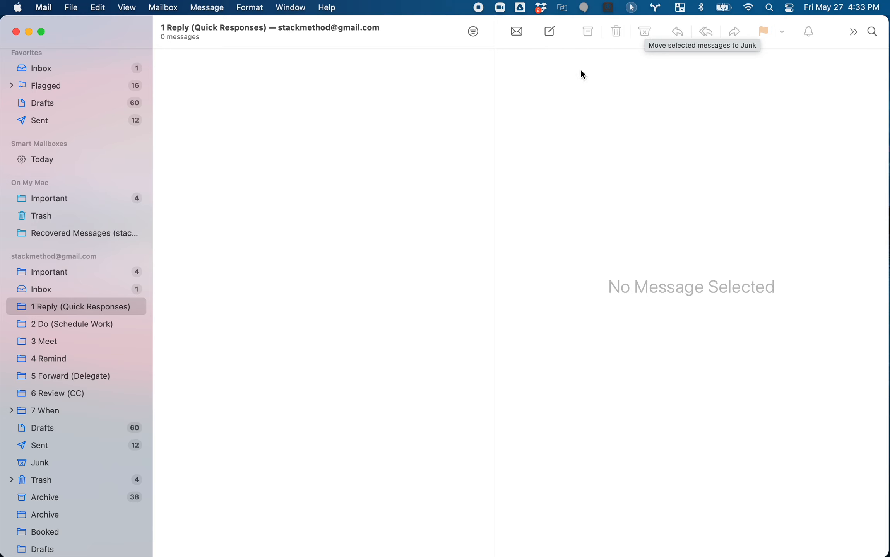
click(51, 324)
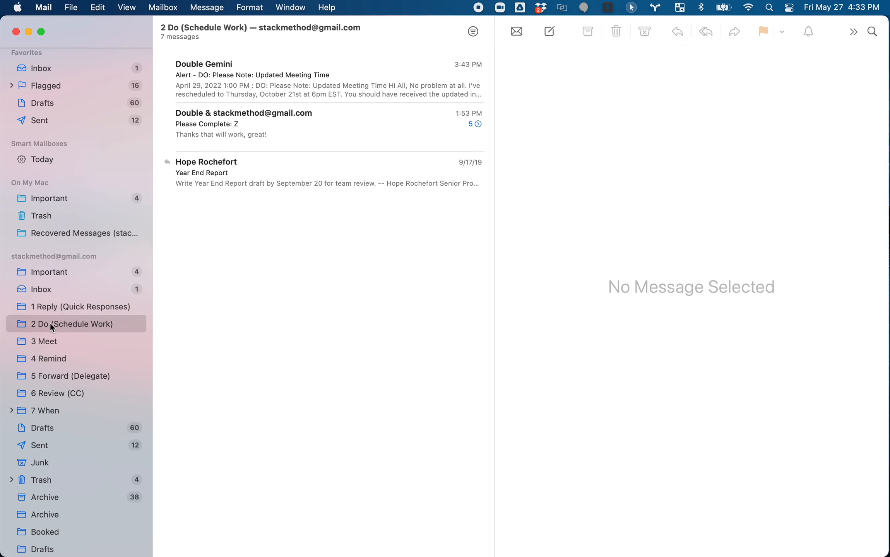